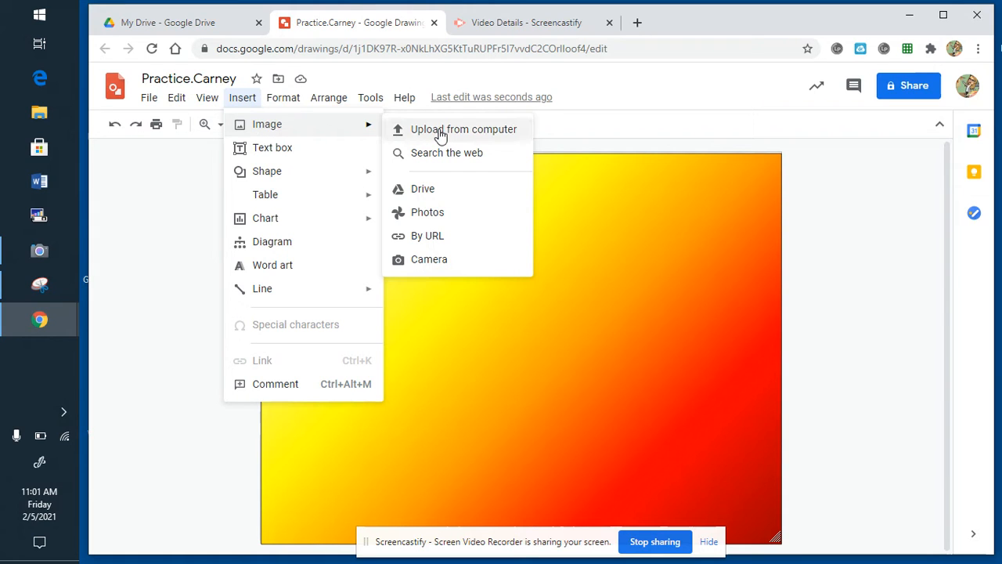
- Start inserting an image from the camera and take three snapshots
click(466, 264)
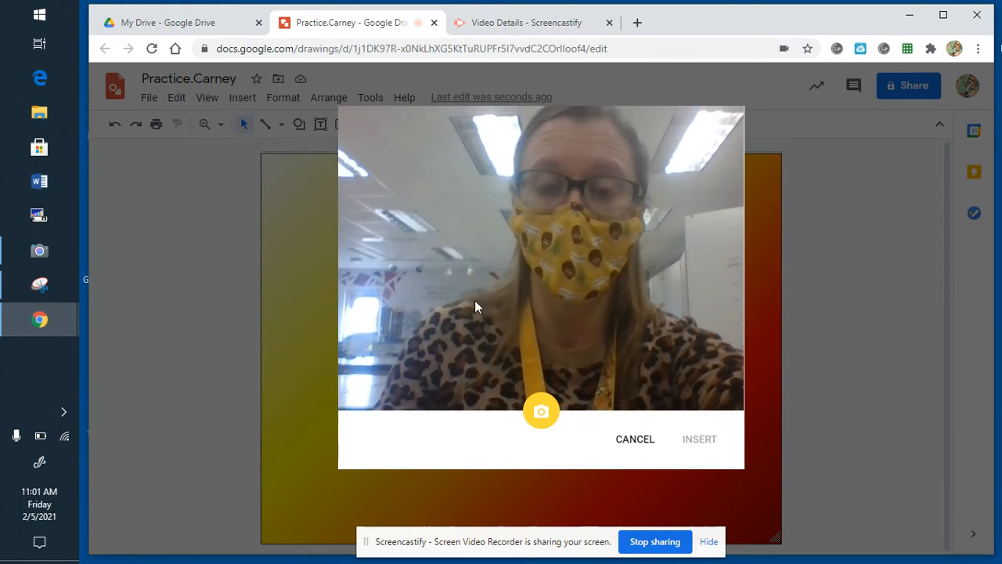
click(542, 413)
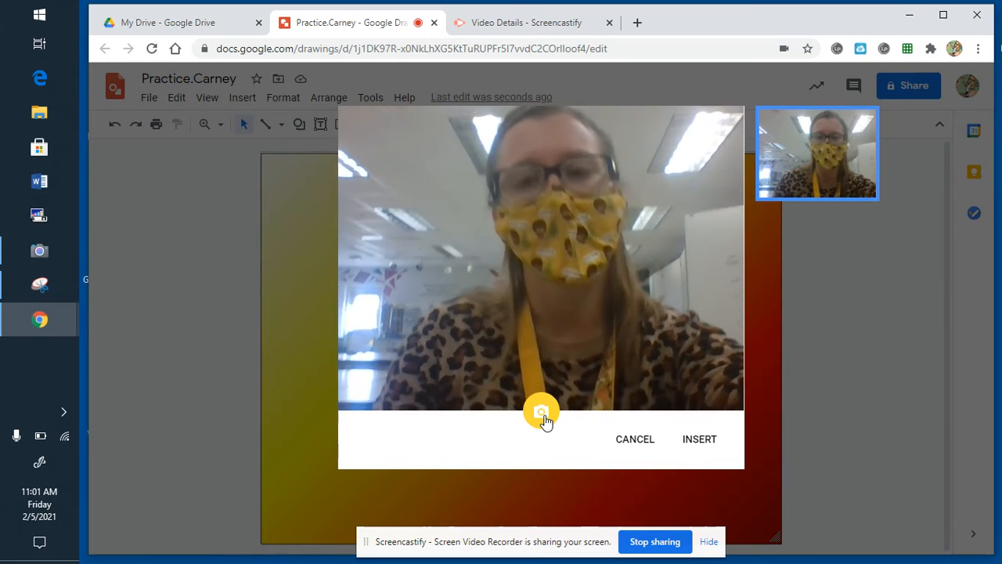
click(543, 415)
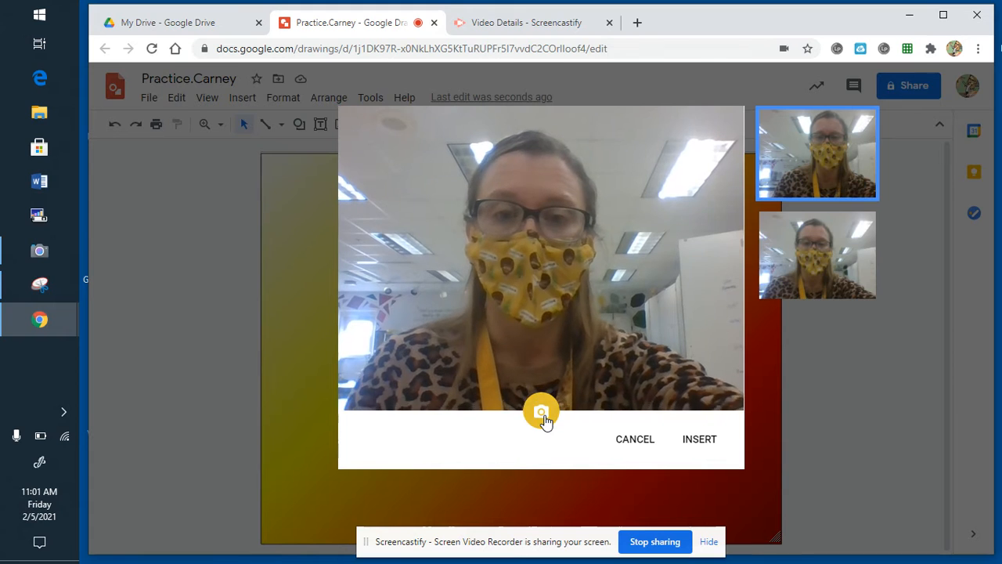
click(544, 415)
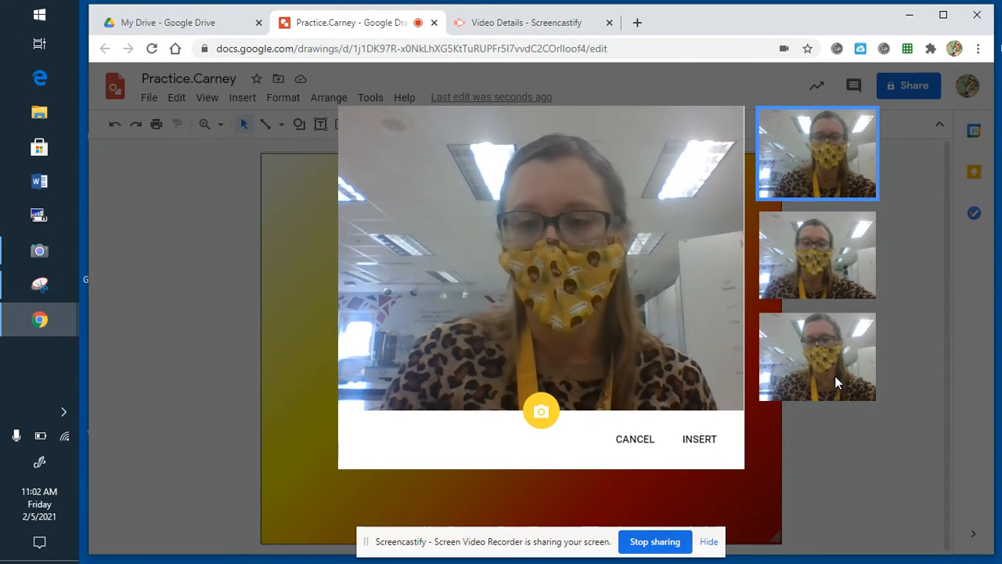
- Insert the first of the three camera snapshots into the drawing, and delete it from the canvas
click(821, 255)
click(836, 347)
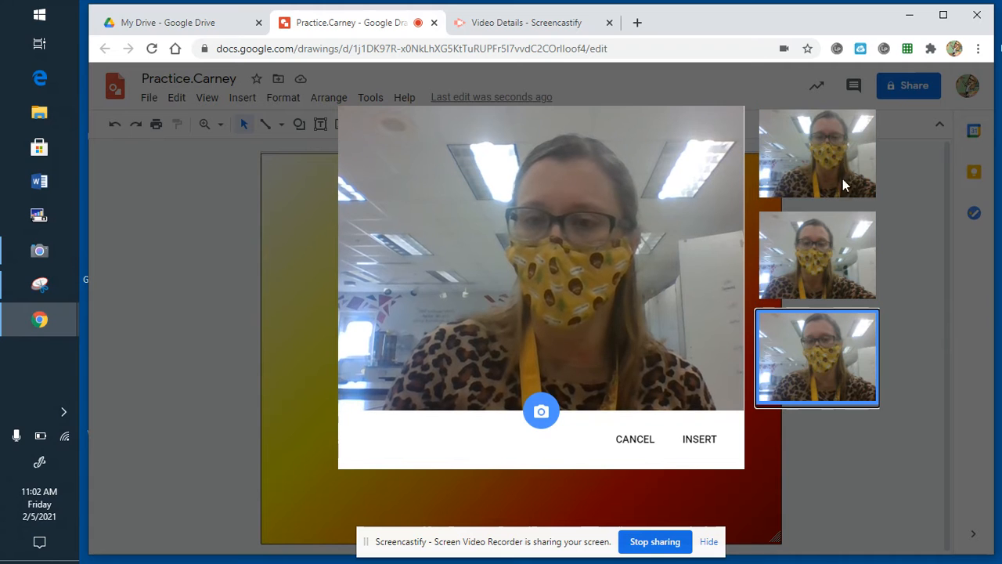
click(844, 138)
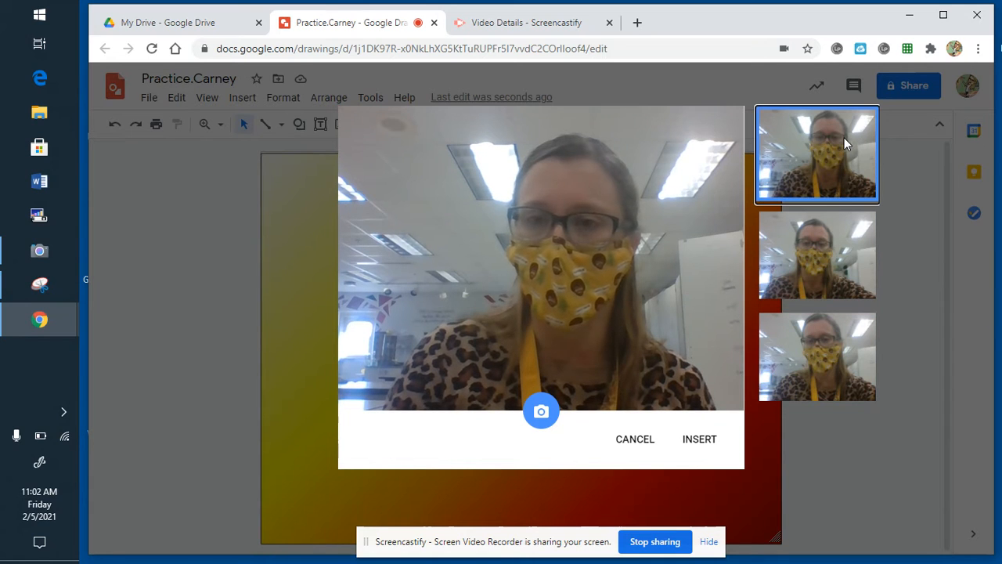
click(693, 440)
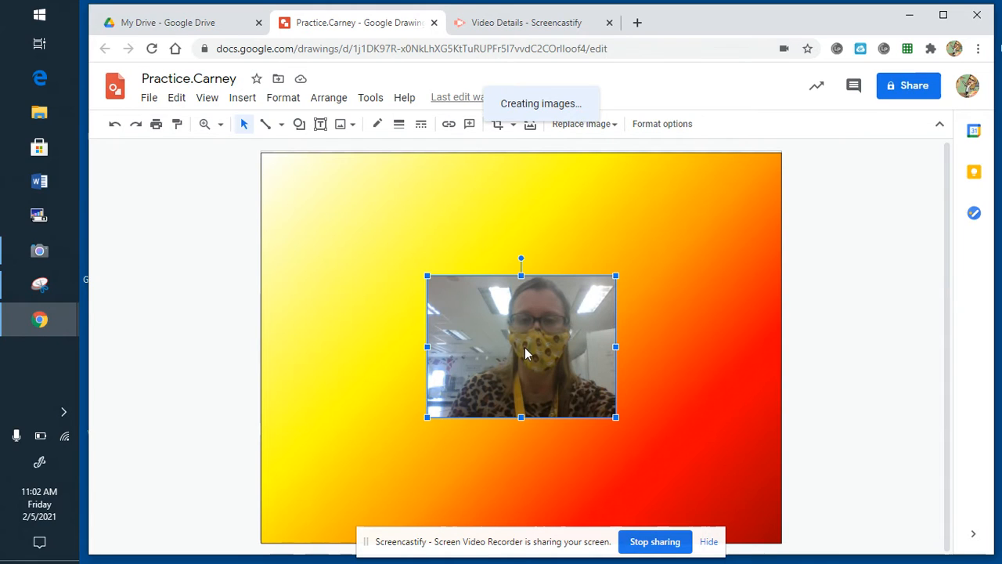
key(Delete)
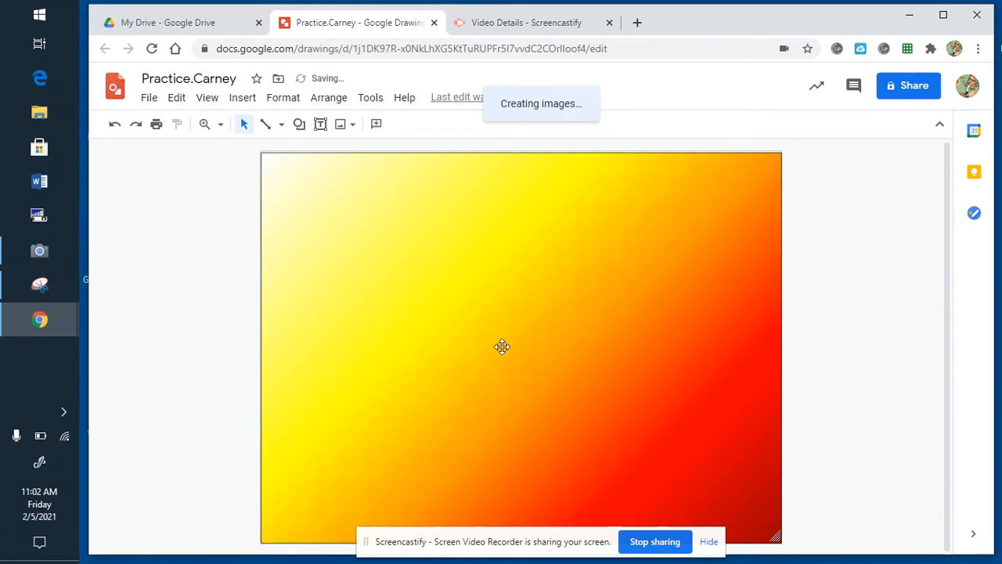
- Search the web for "cupcake" images to insert into the drawing
click(242, 99)
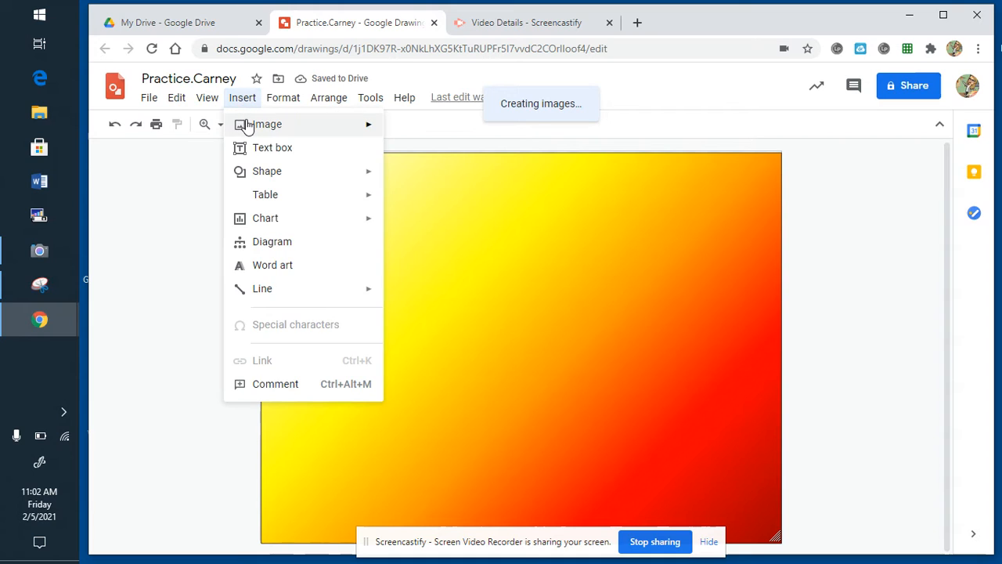
mouse_move(248, 128)
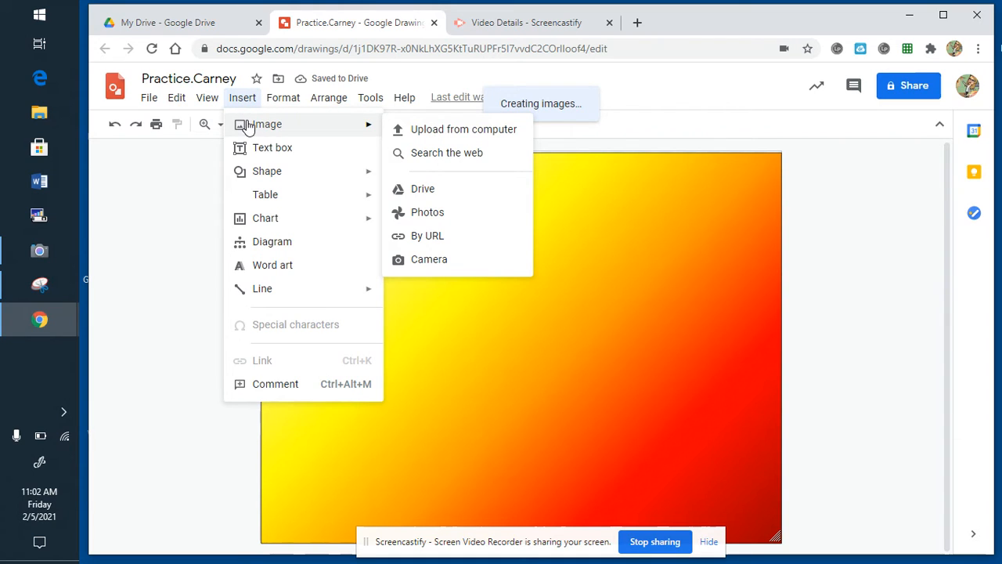
click(460, 155)
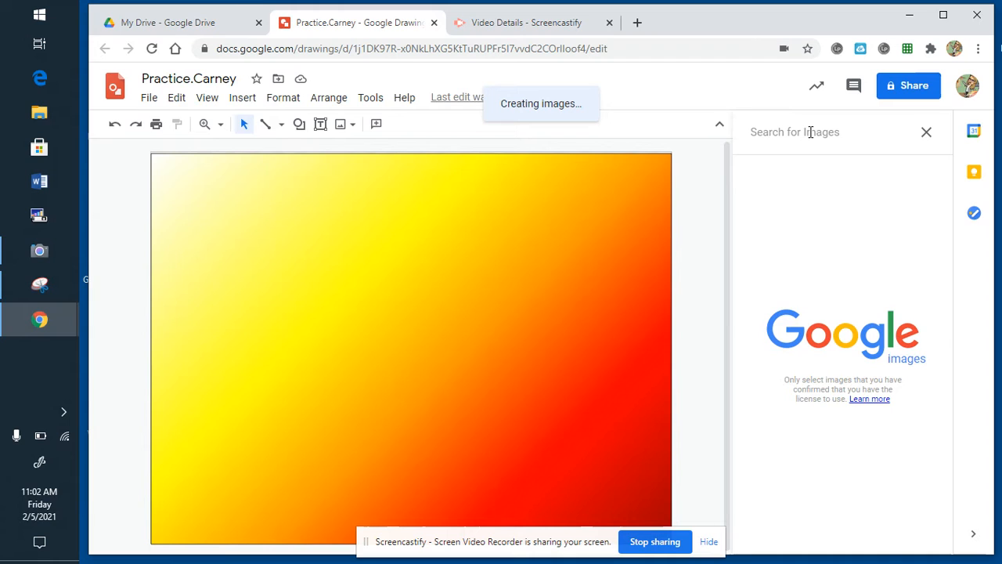
text(cupcake)
key(Return)
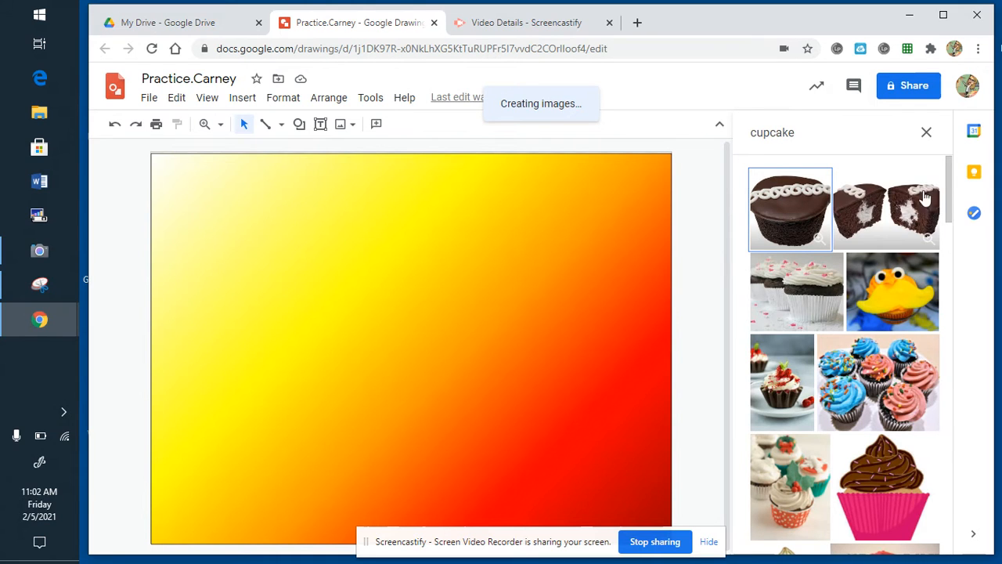
- Insert the photo of the red-wrapped cupcake with swirled white frosting and red crumbs from the search results
drag(950, 174, 957, 320)
scroll(952, 330, up, 1)
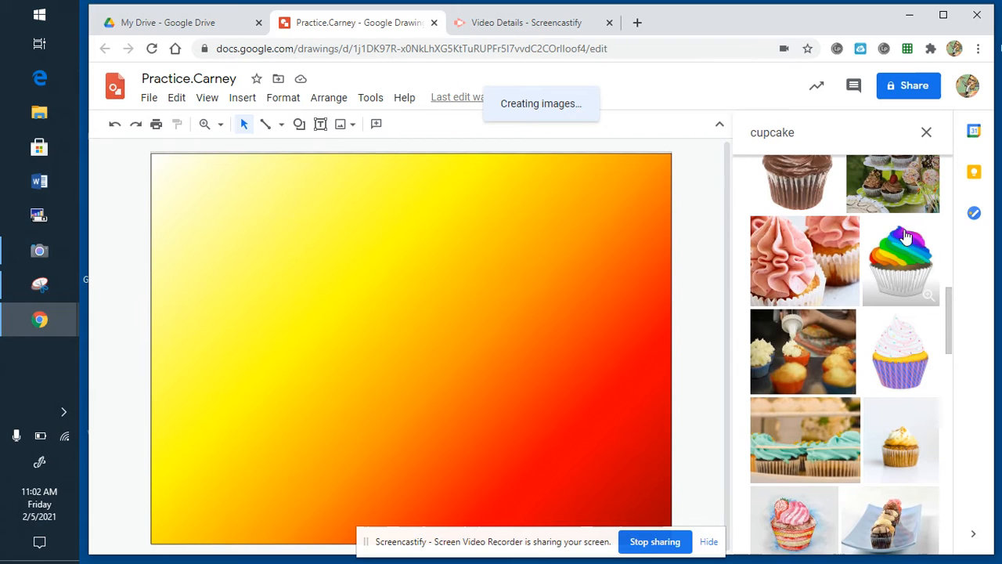
drag(950, 307, 955, 373)
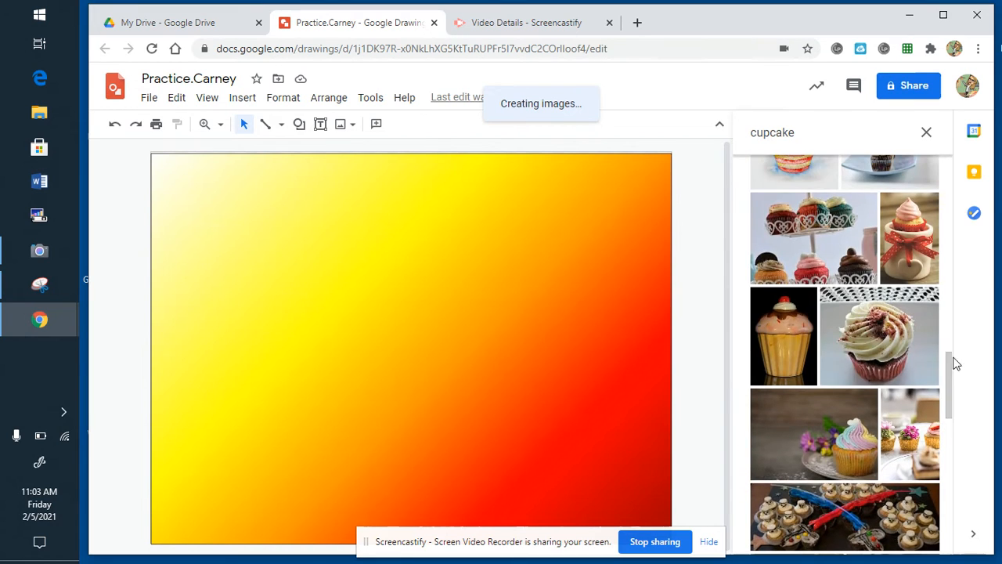
click(884, 340)
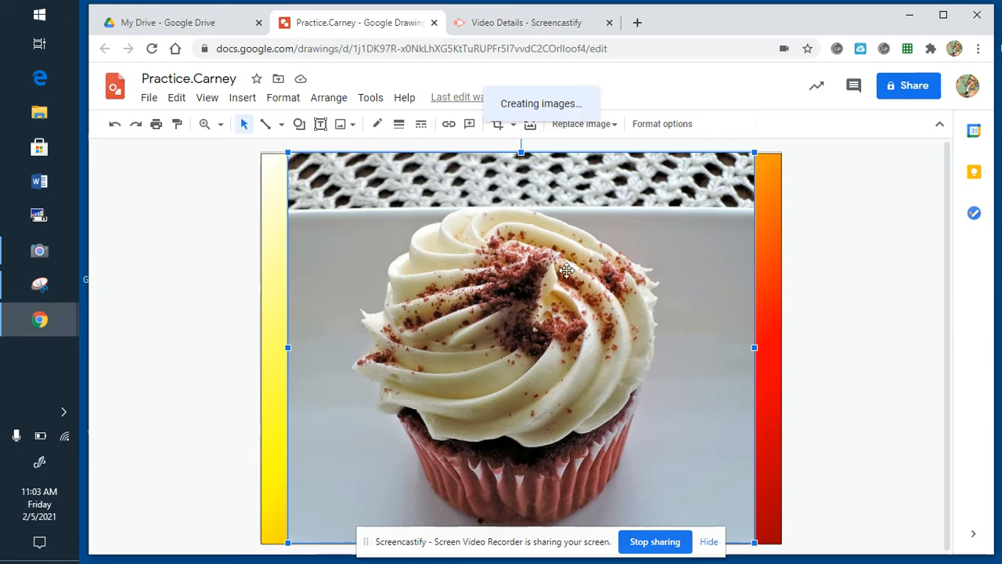
- Duplicate the cupcake photo and move the copy off the canvas, beside its left edge
right_click(567, 270)
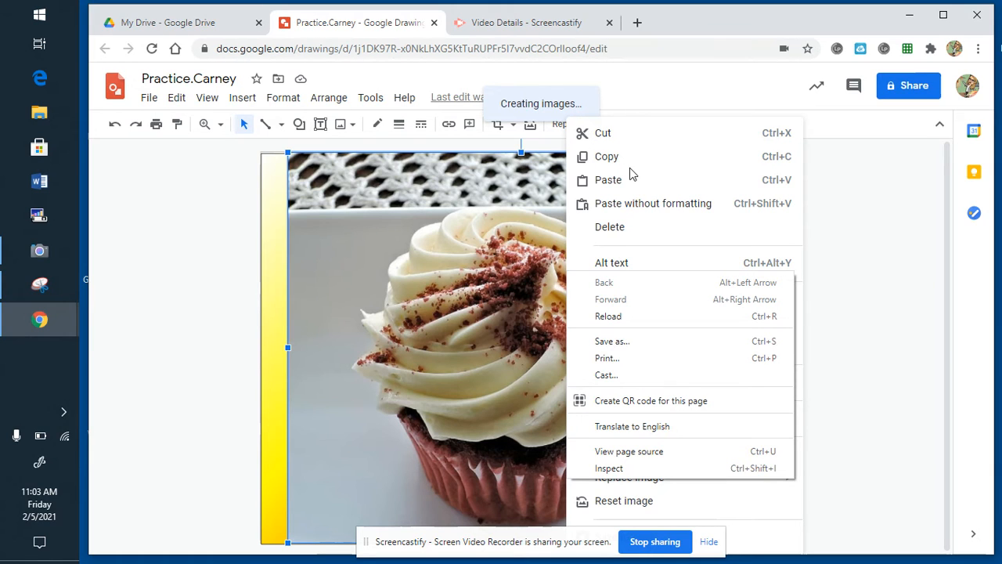
click(510, 293)
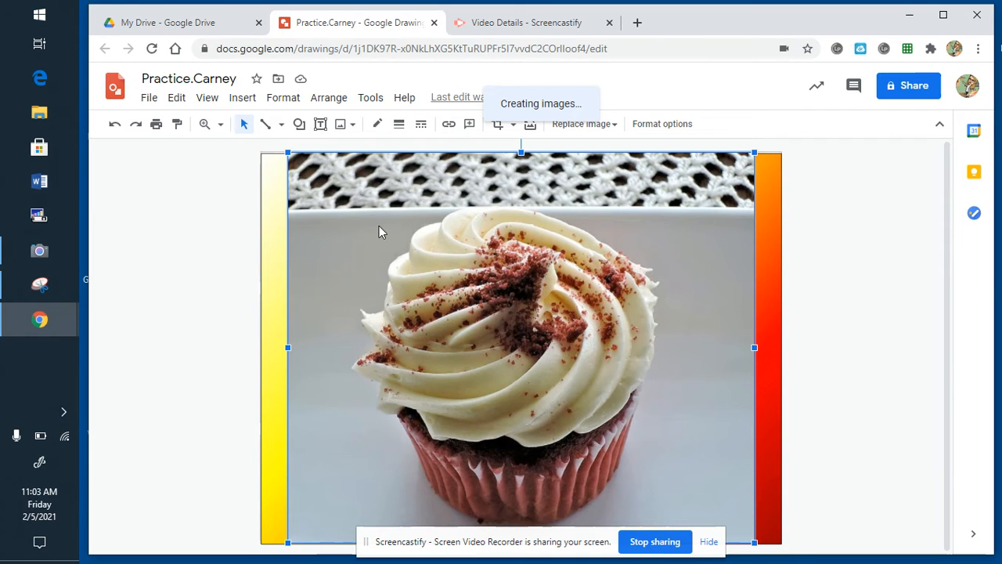
key(ctrl+v)
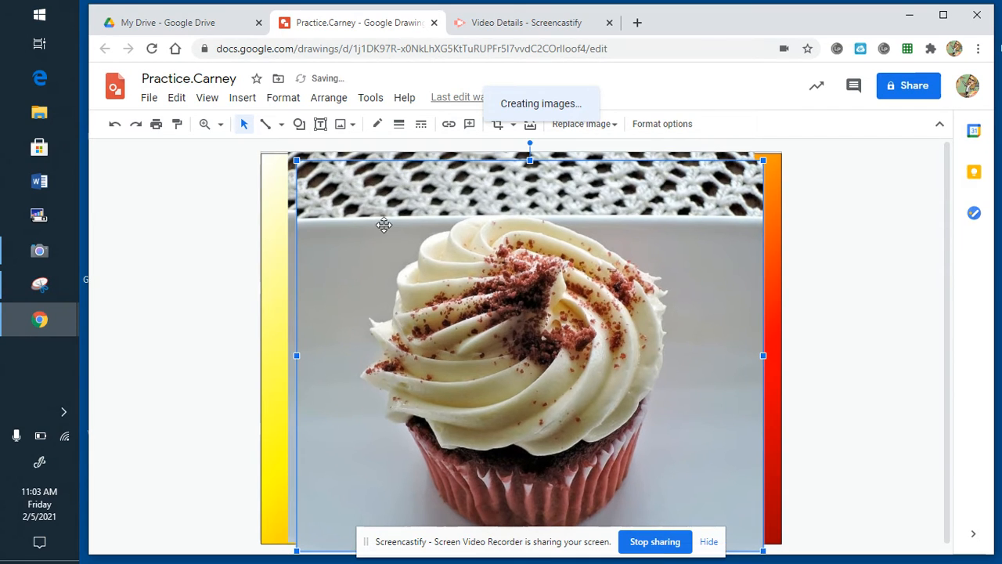
drag(384, 224, 126, 255)
drag(263, 278, 199, 279)
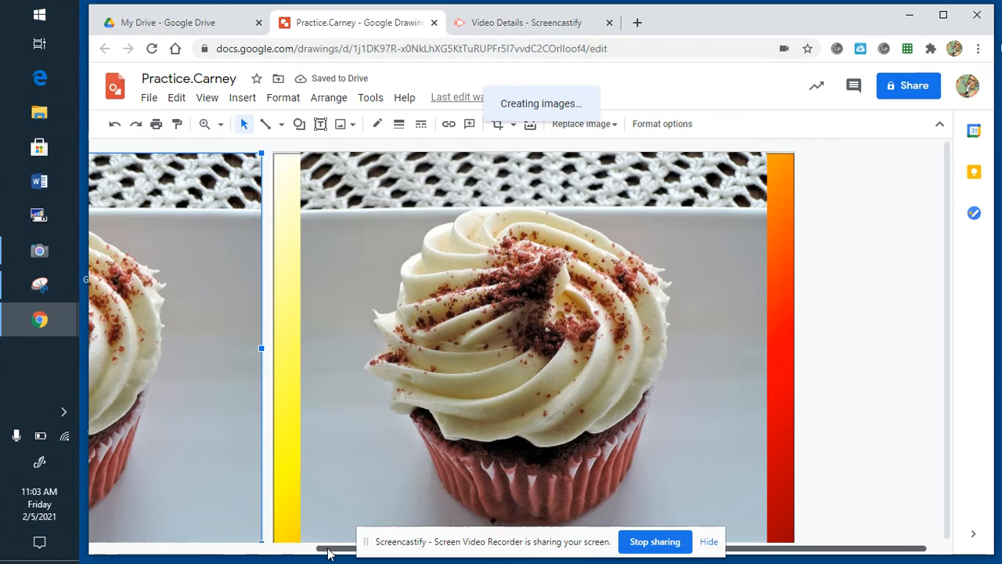
drag(328, 553, 224, 532)
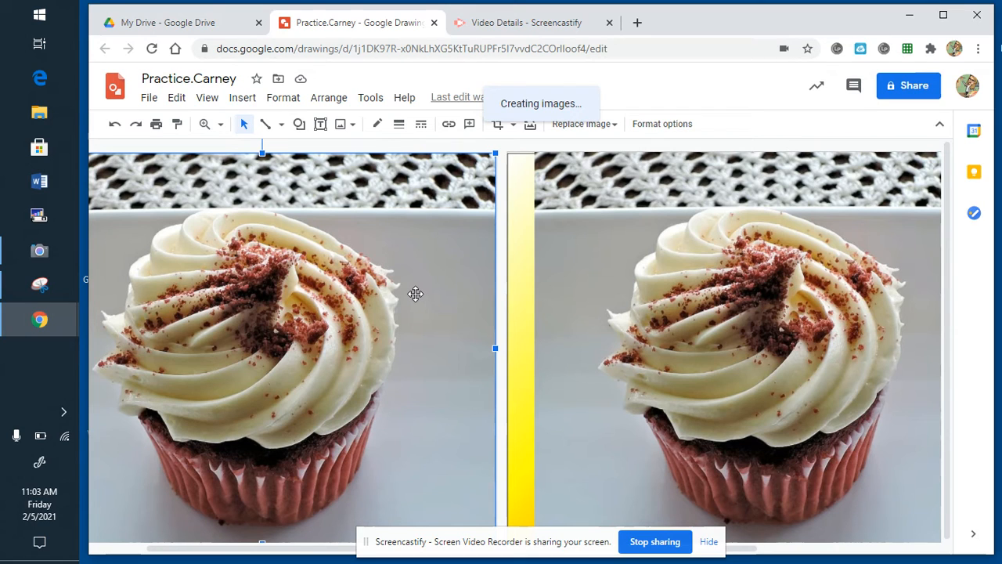
click(282, 127)
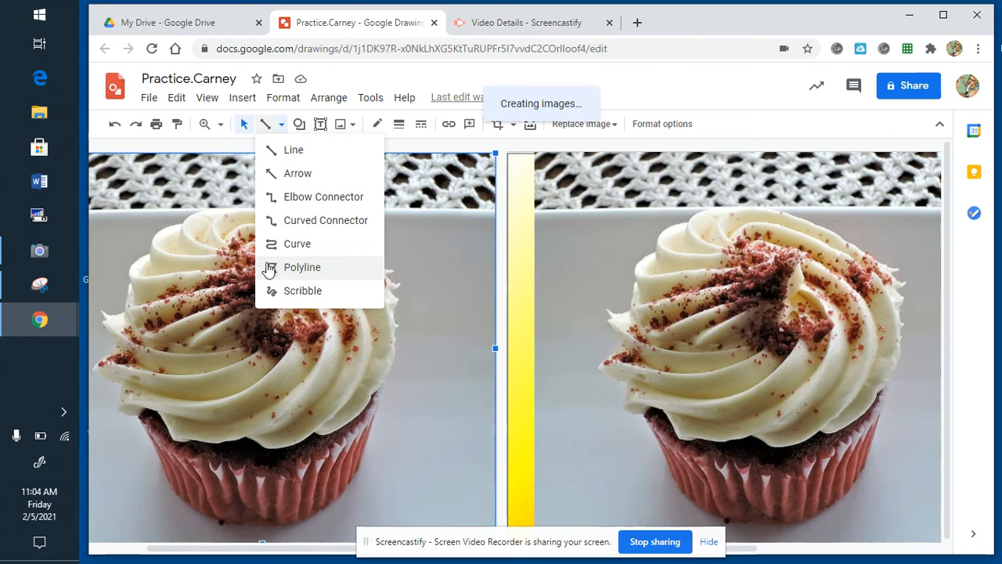
click(302, 245)
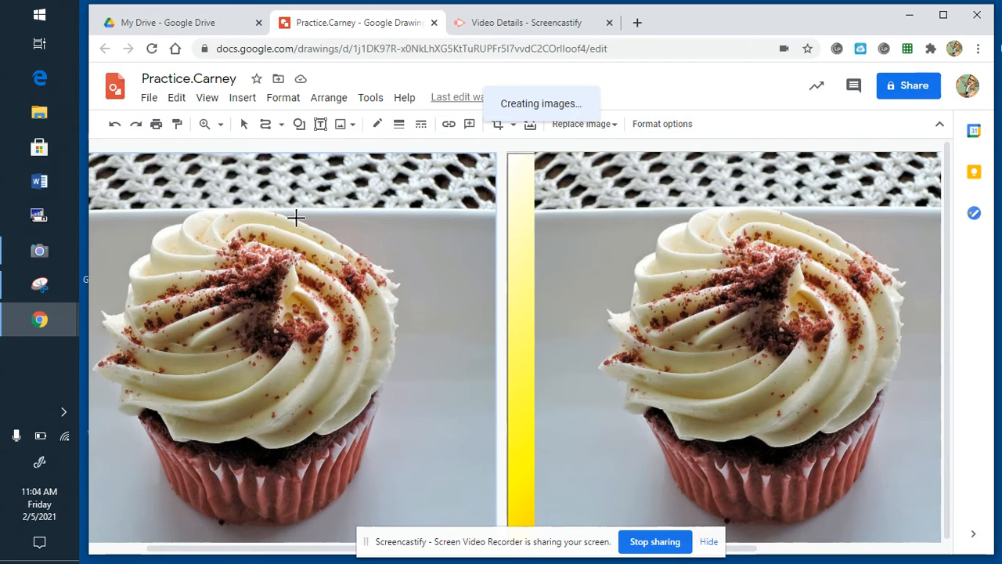
click(296, 218)
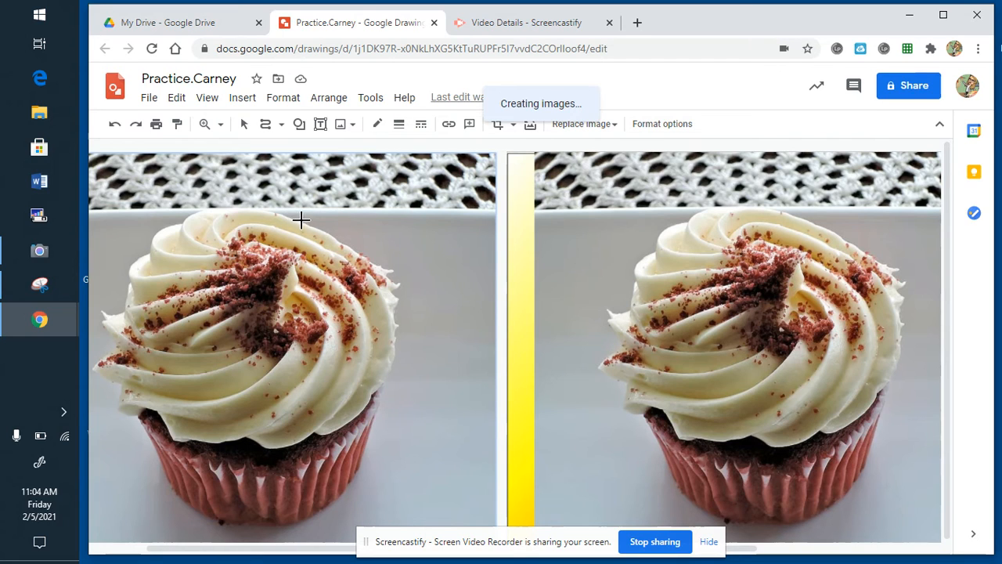
click(336, 237)
click(398, 289)
double_click(382, 382)
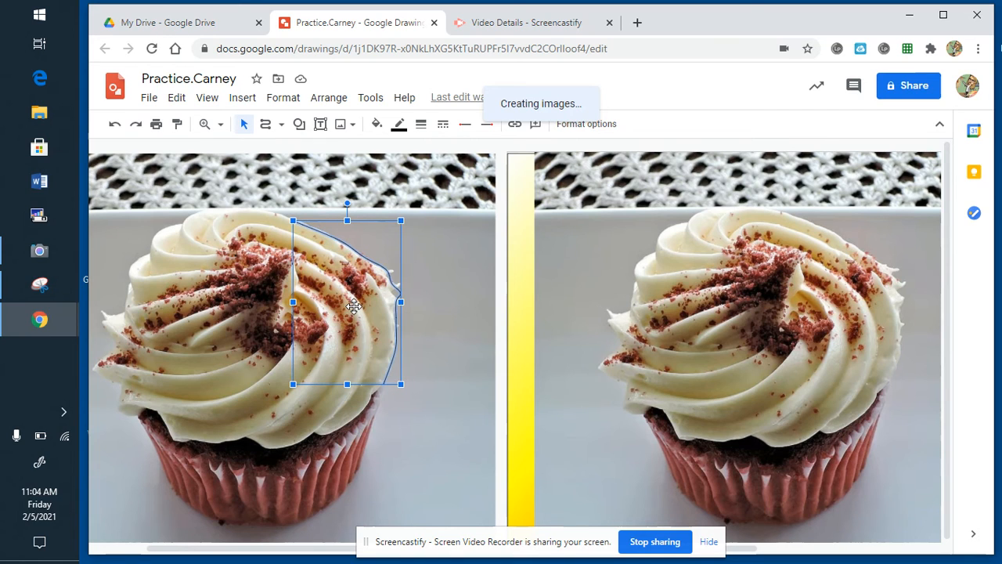
key(Delete)
click(267, 125)
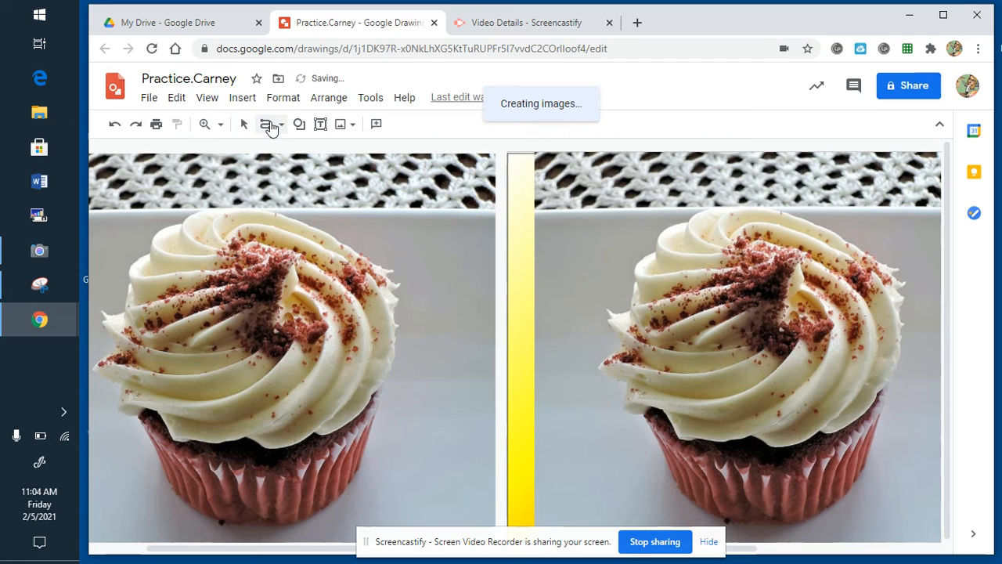
key(Escape)
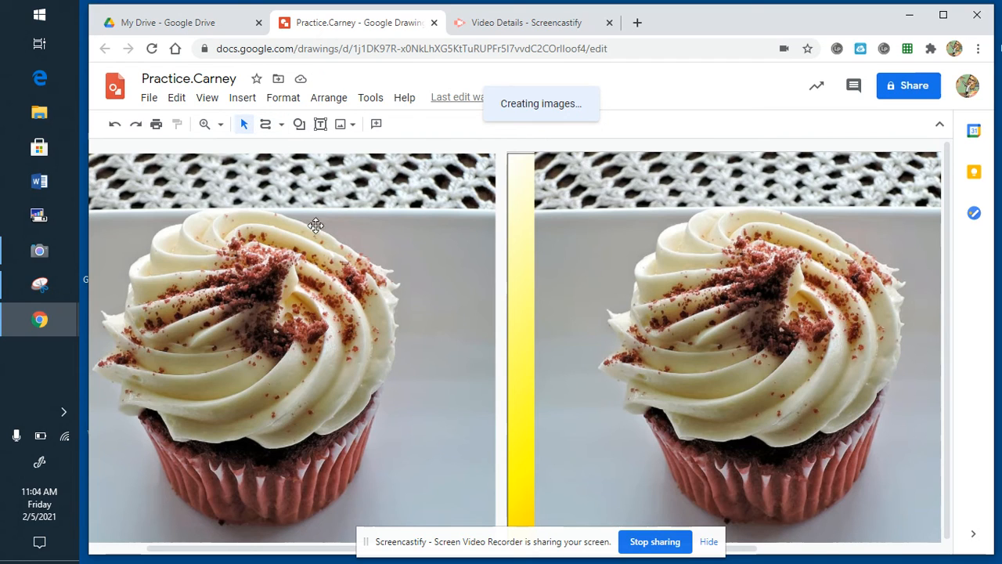
- Trace a closed outline around the whole cupcake in the off-canvas copy with the Curve tool
click(282, 129)
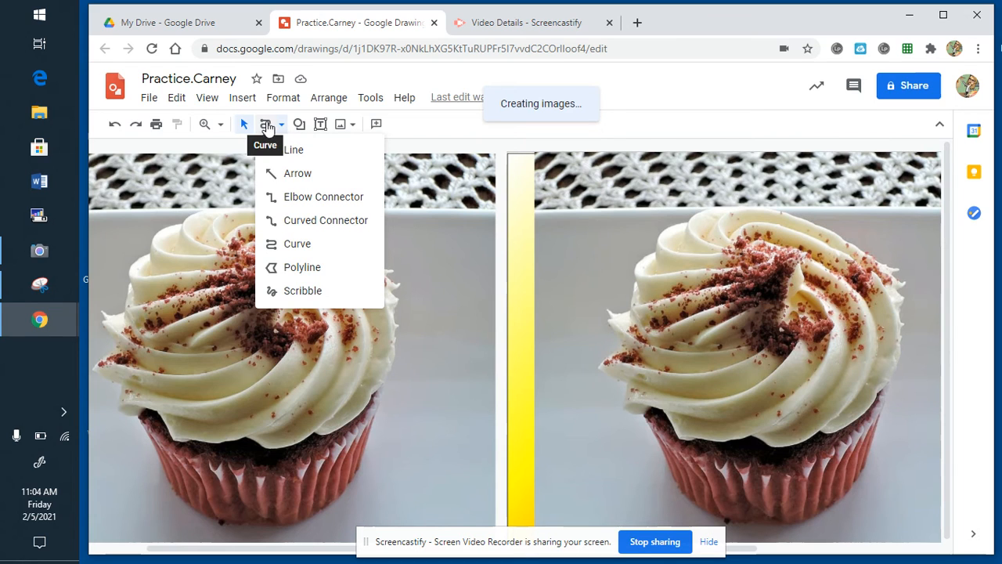
click(278, 244)
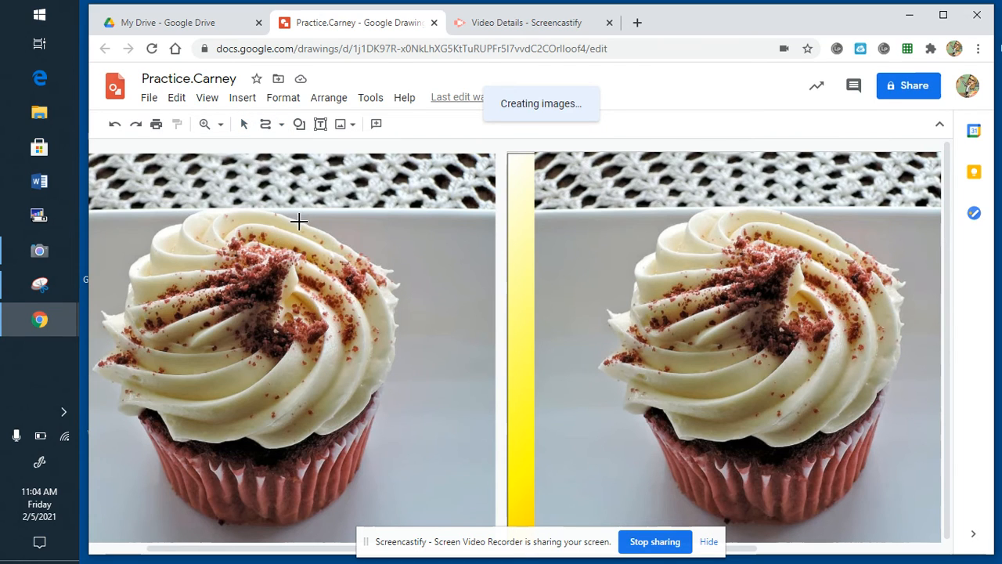
click(299, 222)
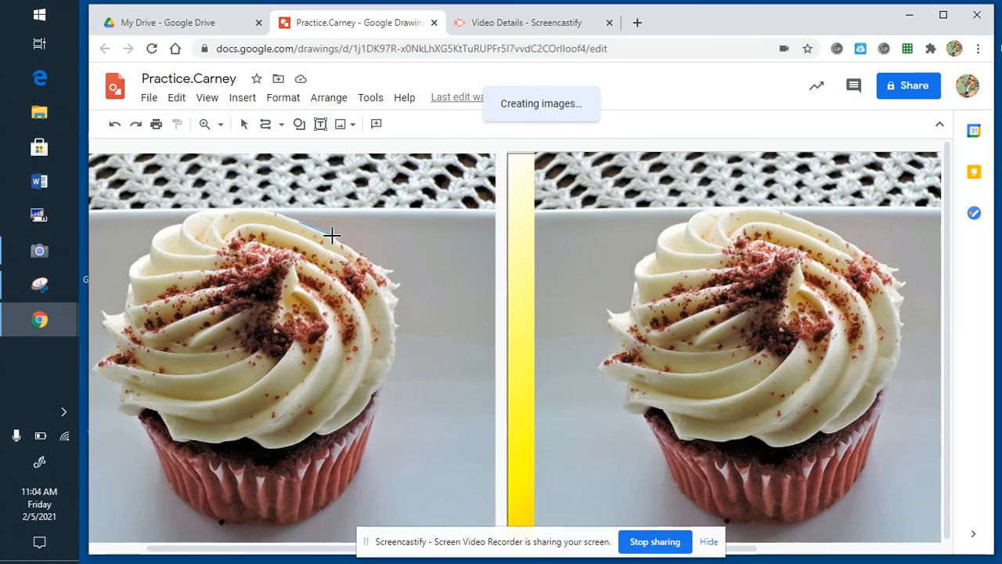
click(383, 270)
click(388, 380)
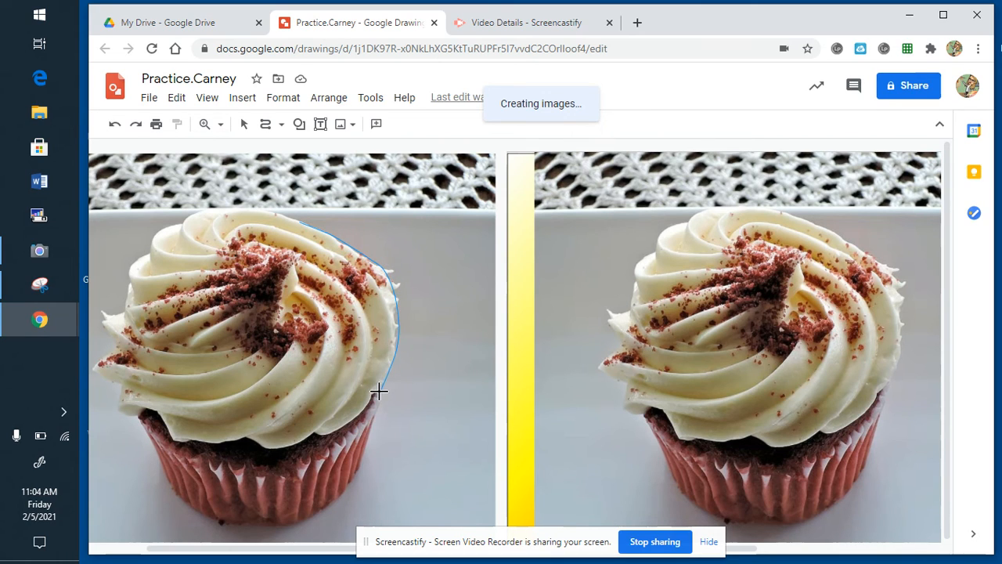
click(357, 472)
click(226, 522)
mouse_move(146, 419)
mouse_down()
mouse_move(118, 405)
mouse_move(122, 384)
mouse_move(97, 368)
mouse_move(122, 341)
mouse_move(105, 318)
mouse_move(117, 320)
mouse_move(135, 257)
mouse_move(198, 208)
mouse_move(304, 221)
mouse_move(293, 215)
mouse_up()
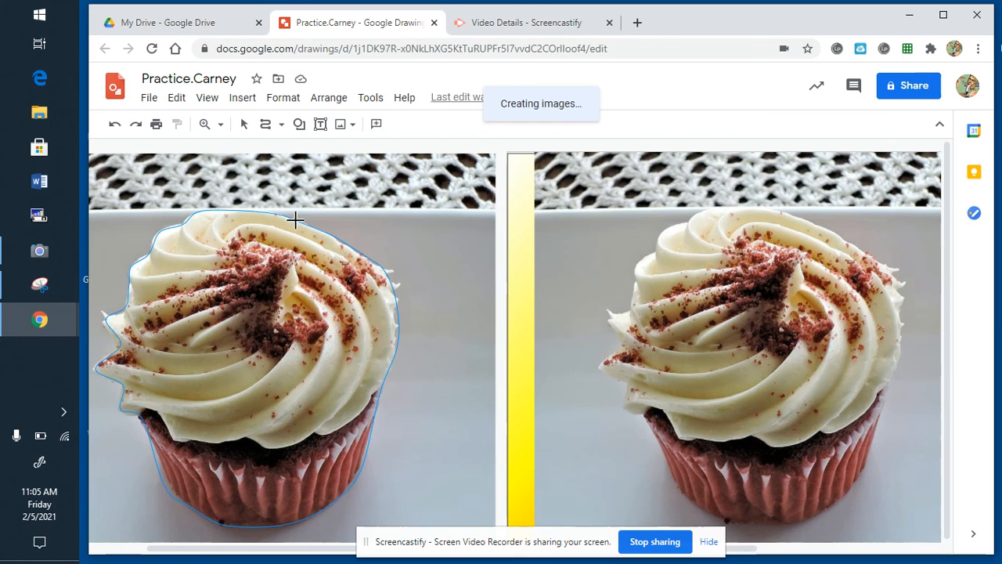
click(299, 222)
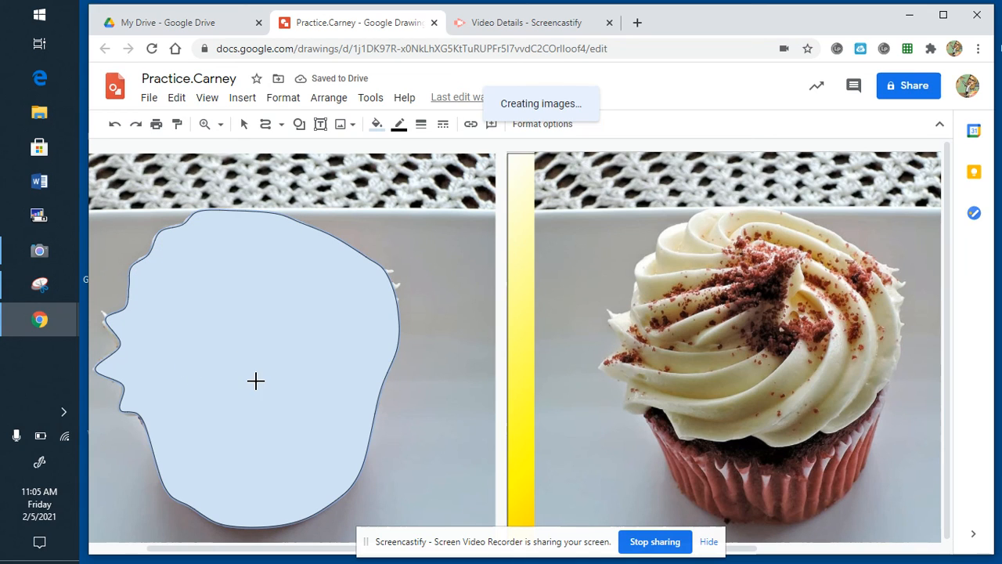
- Move the traced cupcake shape over the matching cupcake in the original photo on the canvas
click(274, 288)
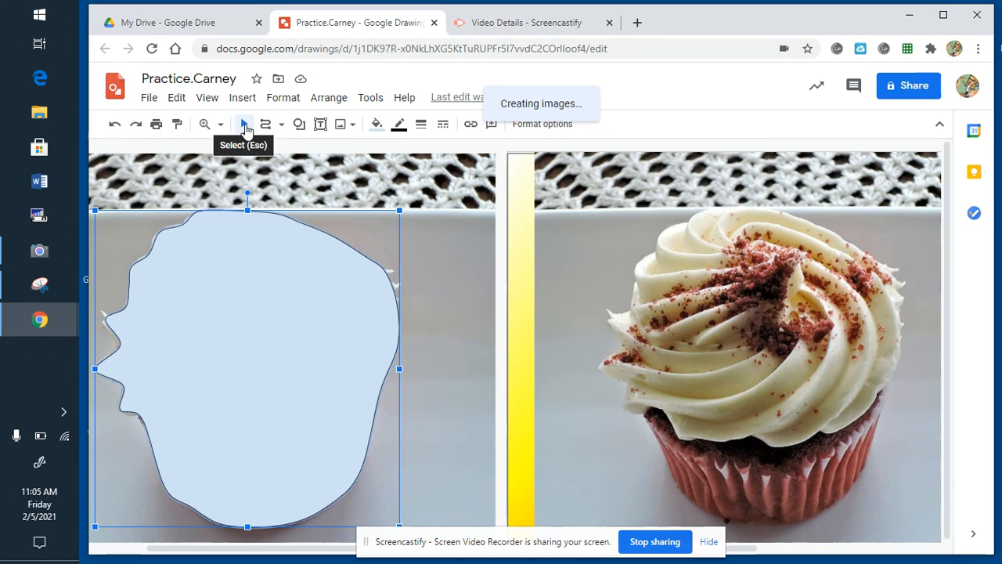
click(245, 125)
drag(284, 290, 777, 290)
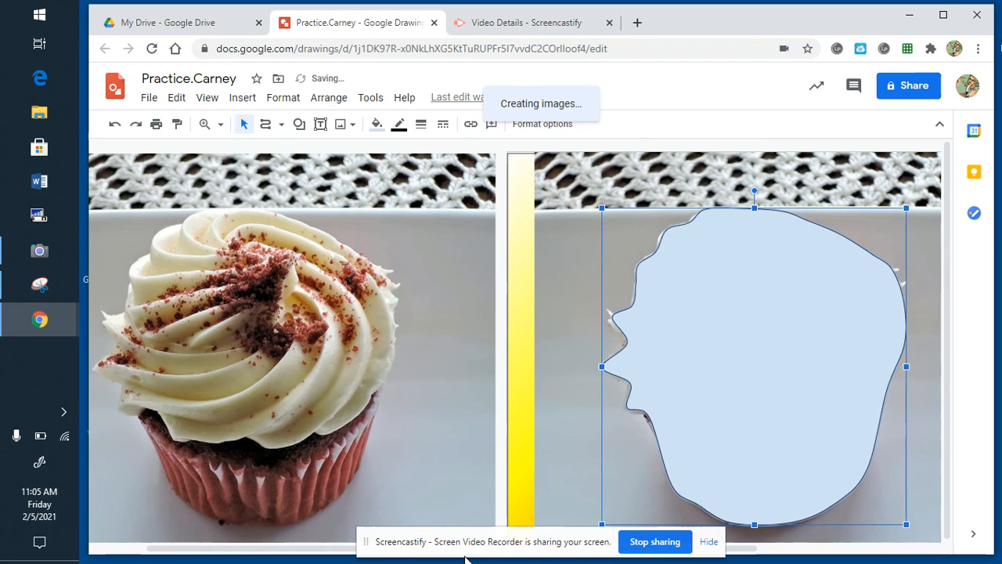